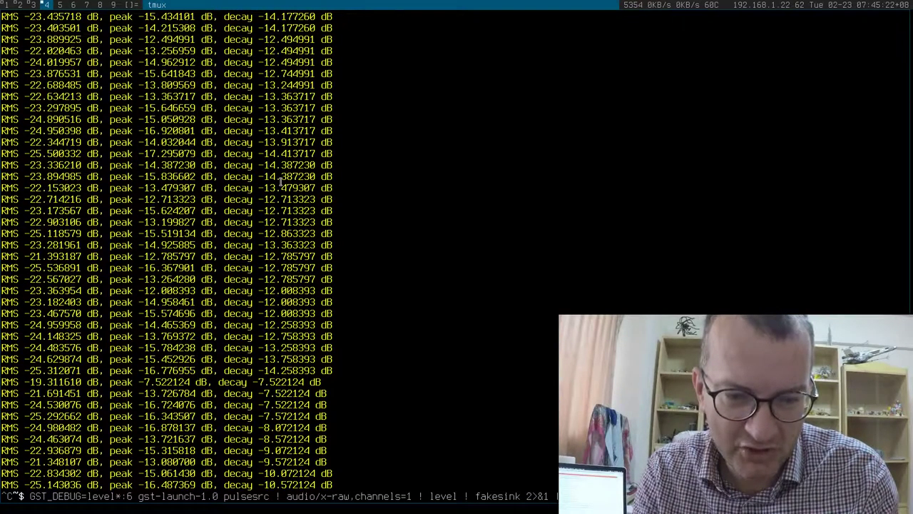
Run the gst-launch-1.0 pulsesrc ! level ! fakesink pipeline, then launch pavucontrol from dmenu.
key(Return)
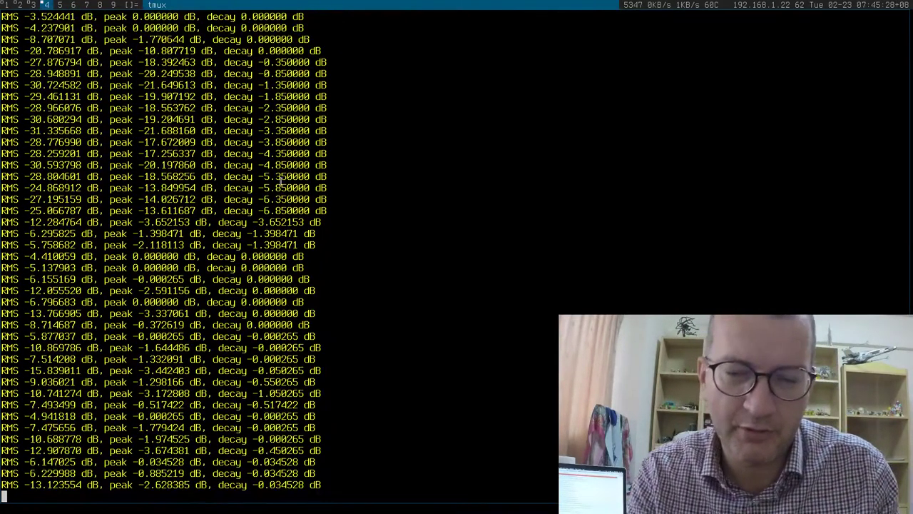
key(super+d)
text(pavu)
key(Return)
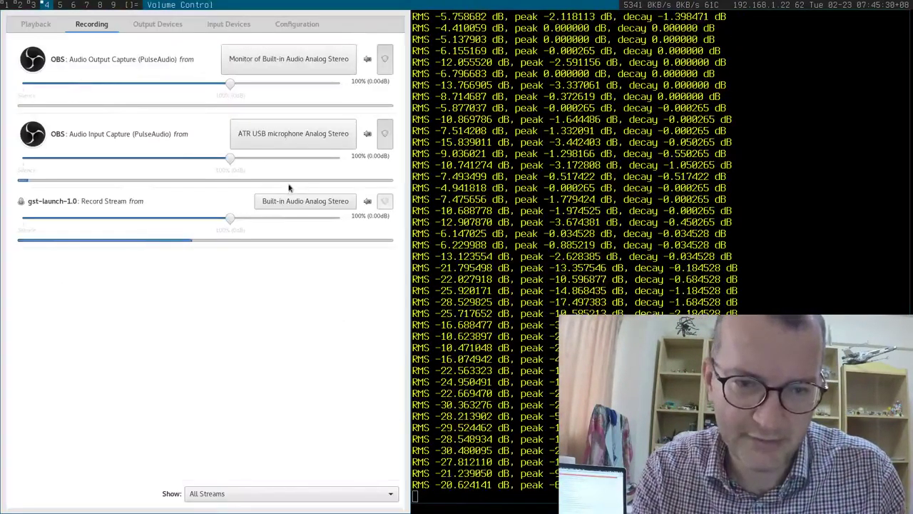
Show the Input Devices list, with the built-in internal microphone at 40%.
click(228, 23)
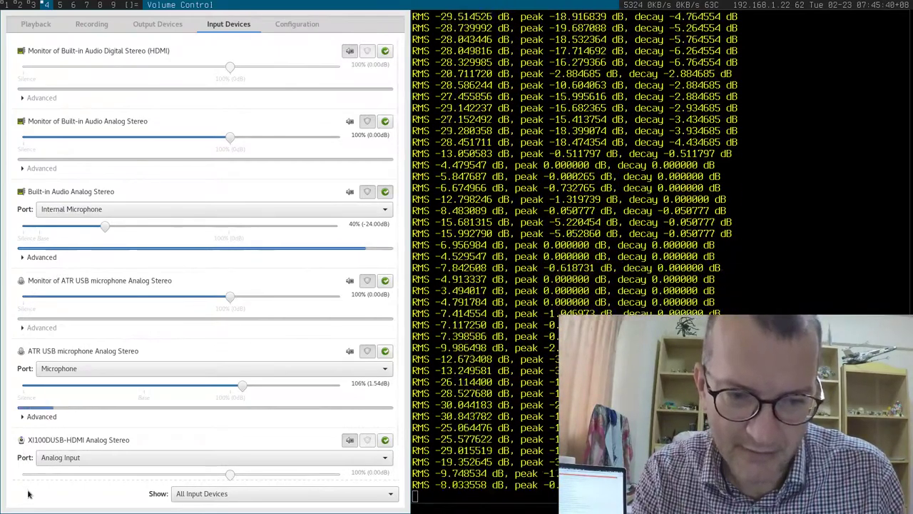
key(ctrl+q)
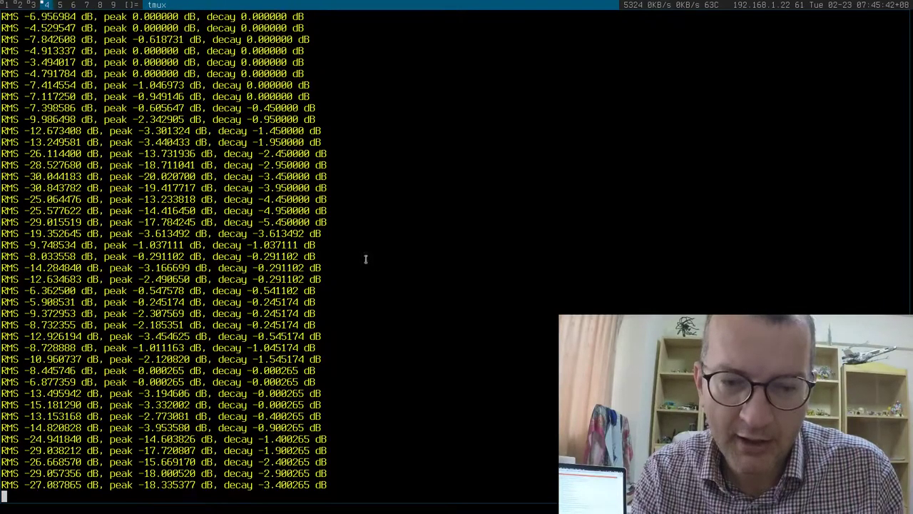